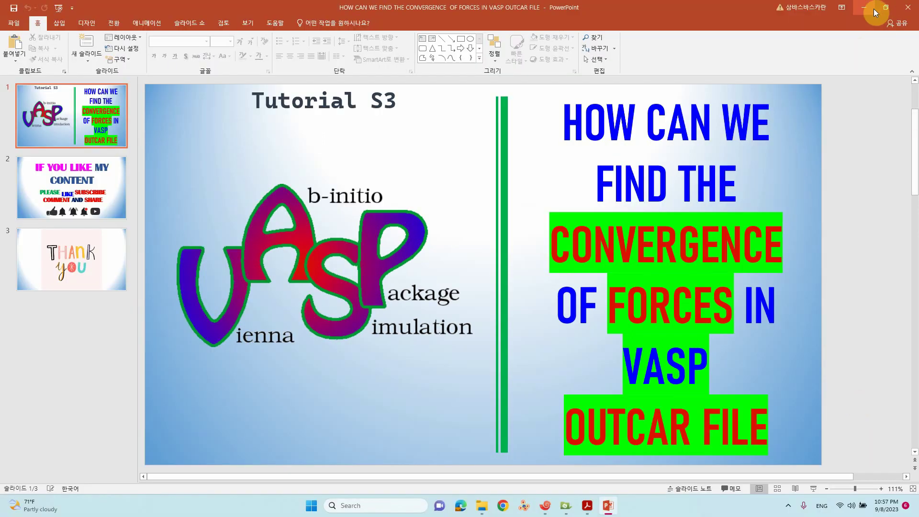
# - Open the Extract_Forces > GraN4-Fe-O2-MAG-endon-Force folder and select CONTCAR
pyautogui.click(861, 11)
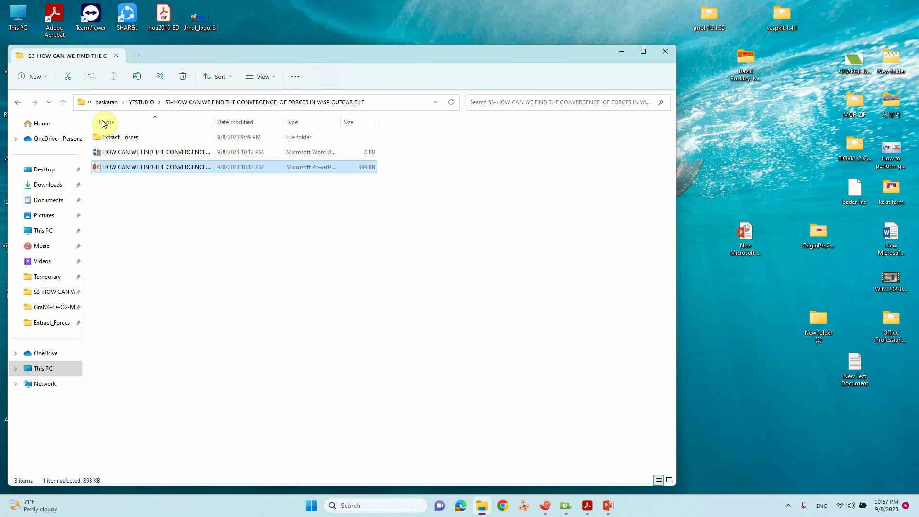
pyautogui.doubleClick(120, 137)
pyautogui.doubleClick(152, 154)
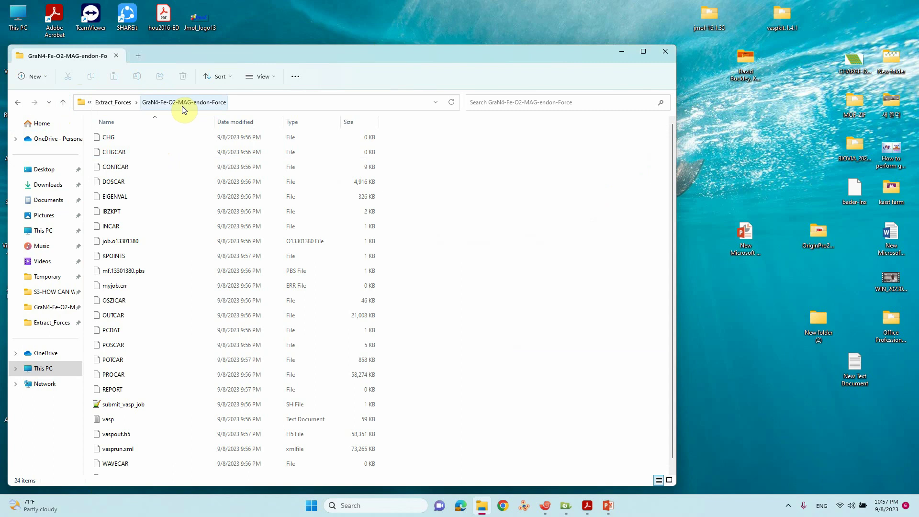
pyautogui.click(116, 167)
# - Load CONTCAR into VESTA and turn the Fe–O2 graphene sheet edge-on
pyautogui.click(528, 508)
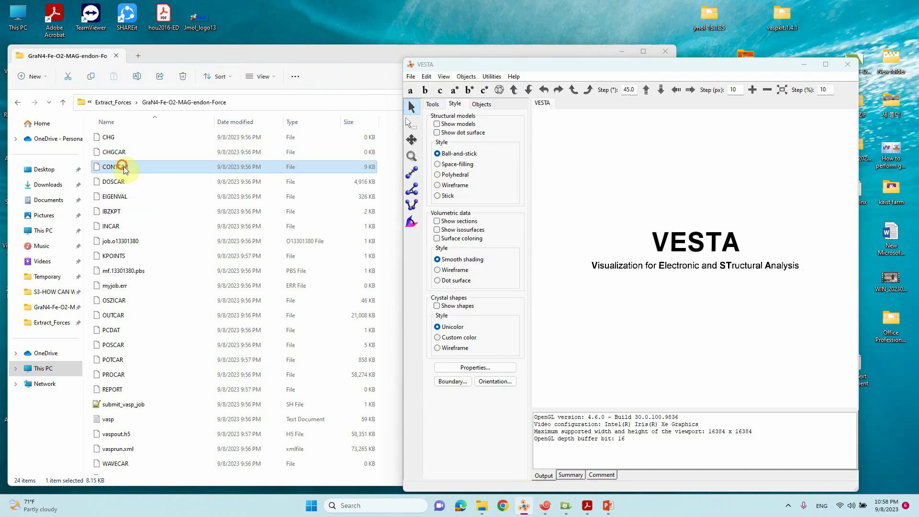
pyautogui.moveTo(607, 230); pyautogui.dragTo(729, 209)
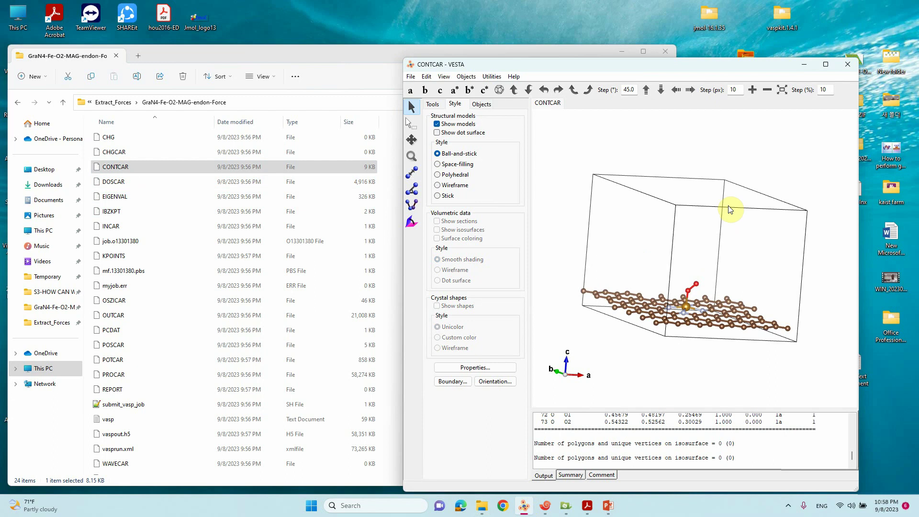
pyautogui.moveTo(728, 206); pyautogui.dragTo(730, 181)
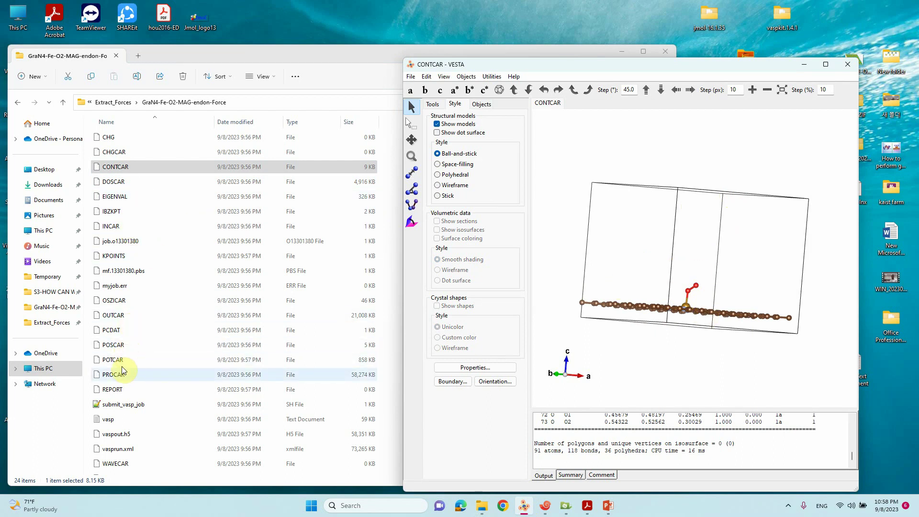
# - Open OUTCAR with Edit with Notepad++ and close all previously open documents
pyautogui.click(115, 316)
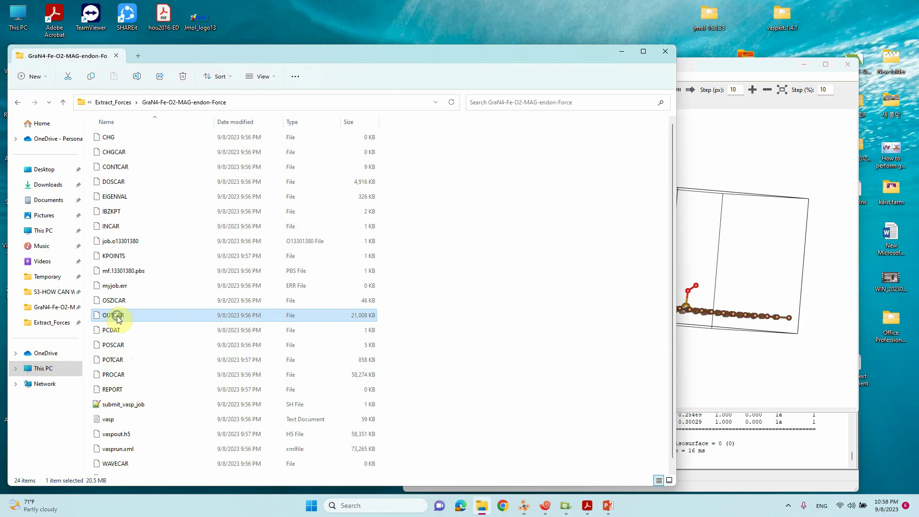
pyautogui.rightClick(115, 315)
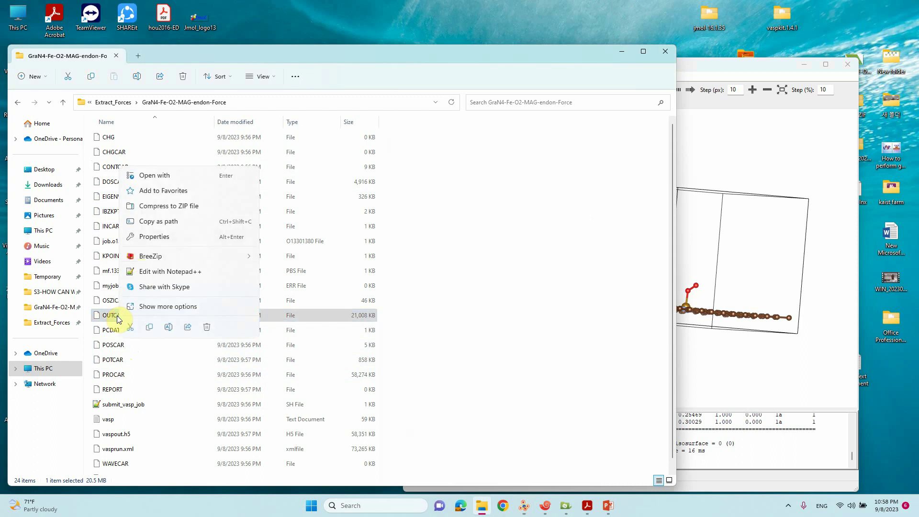
pyautogui.click(165, 271)
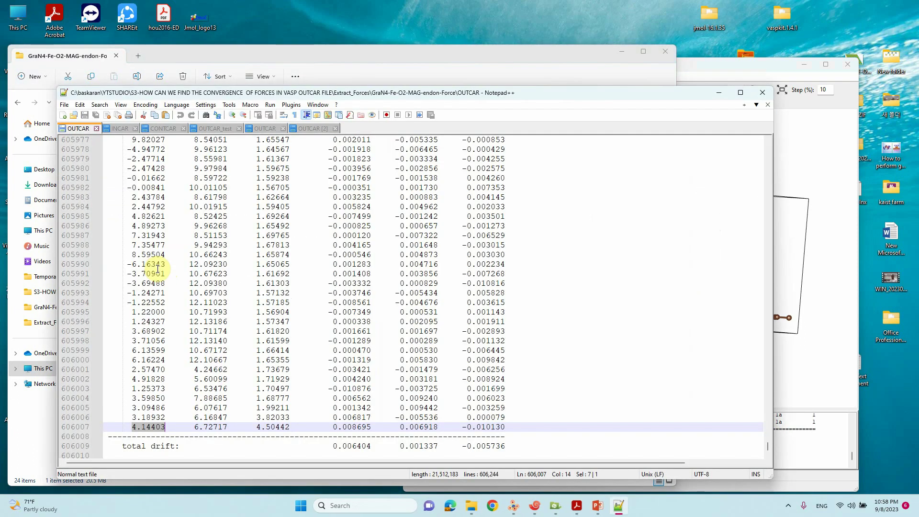
pyautogui.click(64, 105)
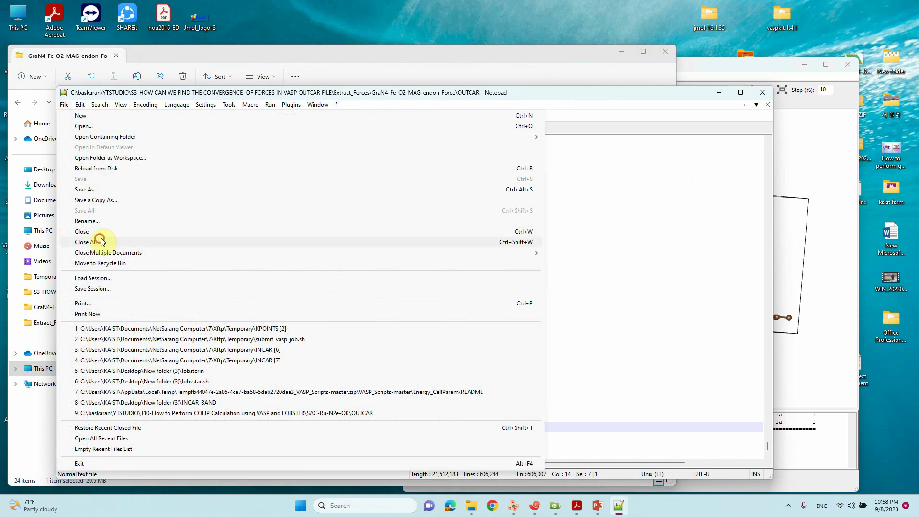
pyautogui.click(101, 237)
# - Load OUTCAR into the empty editor and select the last TOTAL-FORCE (eV/Angst) heading
pyautogui.moveTo(144, 92); pyautogui.dragTo(355, 72)
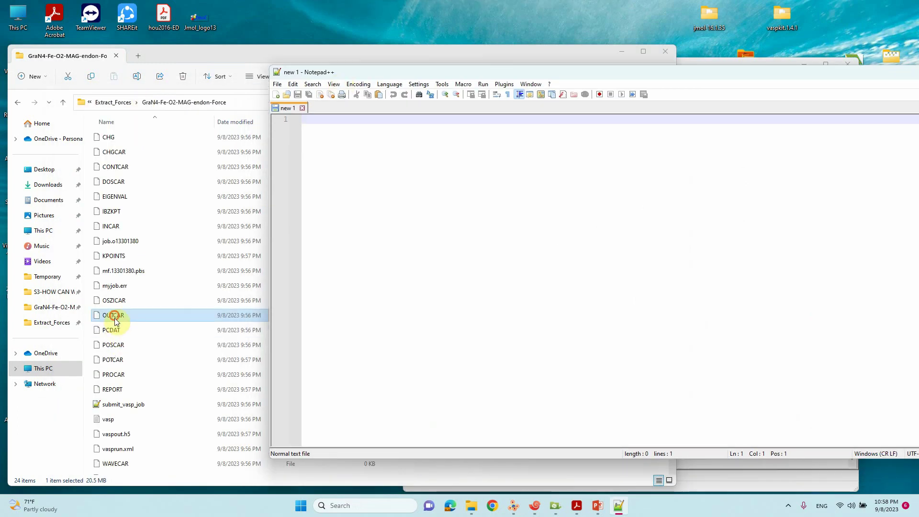
pyautogui.moveTo(113, 315); pyautogui.dragTo(561, 180)
pyautogui.moveTo(560, 72); pyautogui.dragTo(435, 62)
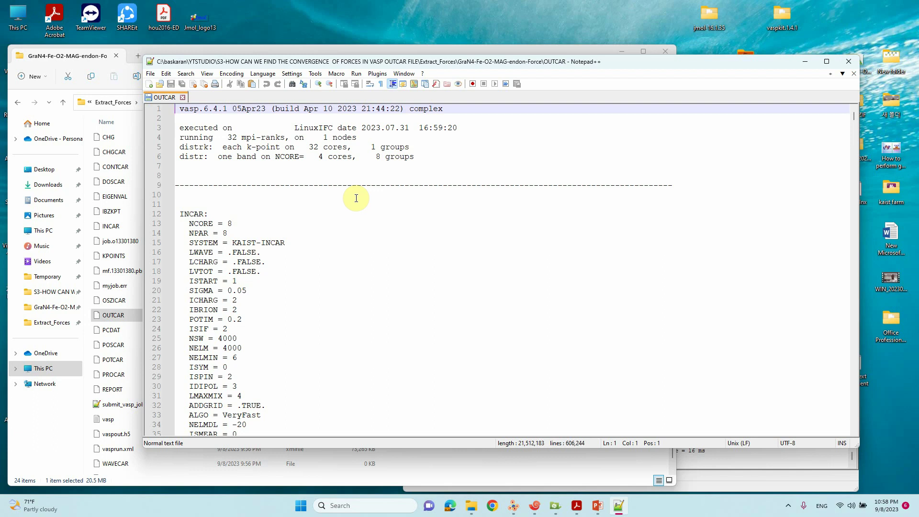
pyautogui.scroll(-6, 356, 216)
pyautogui.scroll(-3, 493, 292)
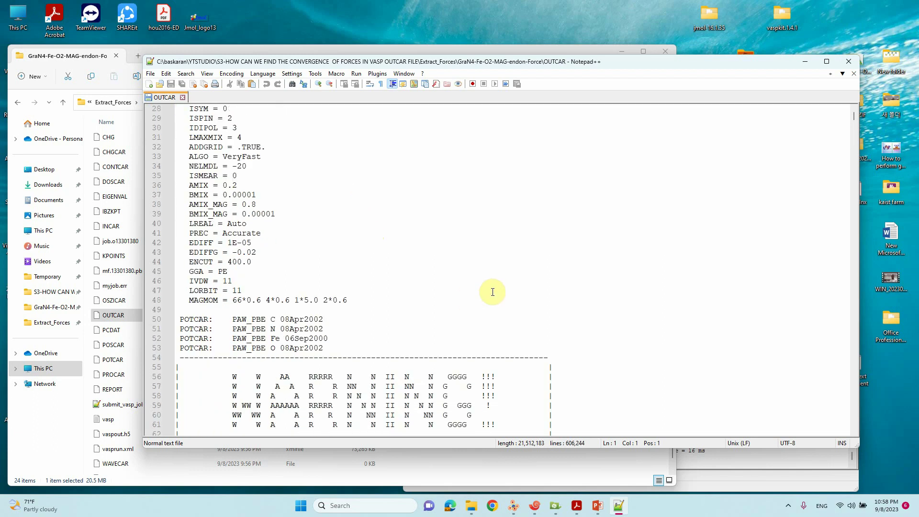
pyautogui.scroll(-8, 493, 290)
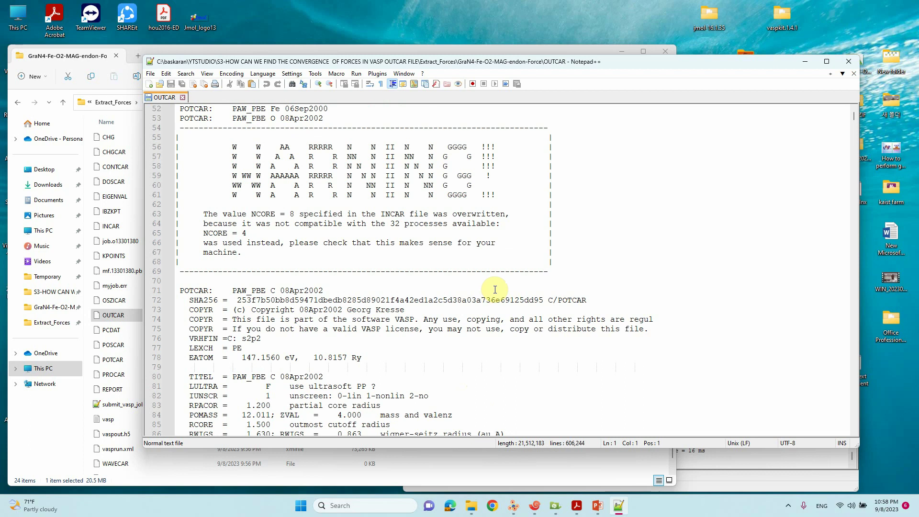
pyautogui.scroll(-10, 567, 287)
pyautogui.scroll(-8, 574, 272)
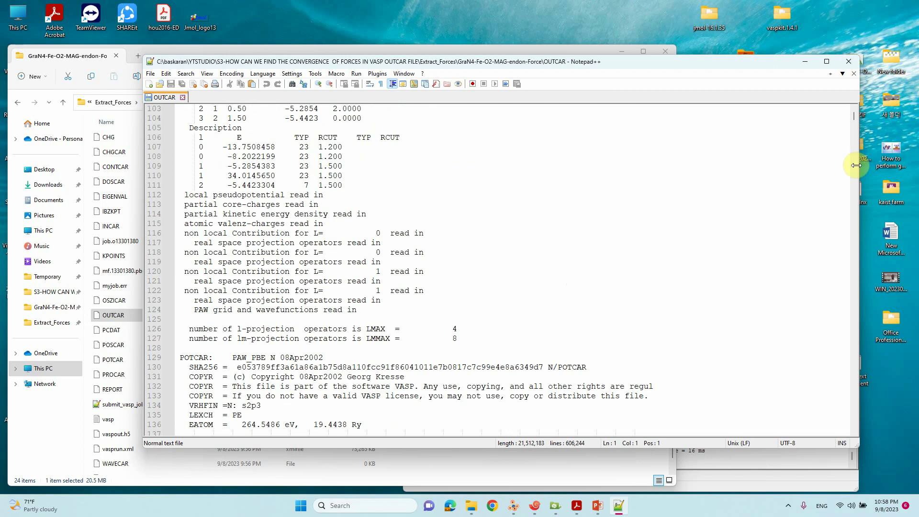
pyautogui.click(856, 125)
pyautogui.moveTo(856, 124); pyautogui.dragTo(855, 428)
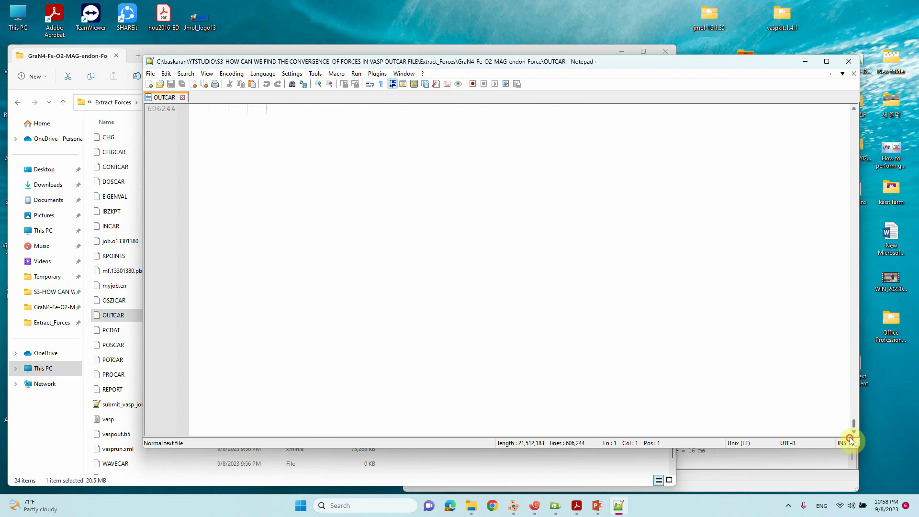
pyautogui.scroll(5, 567, 296)
pyautogui.scroll(10, 567, 296)
pyautogui.scroll(10, 546, 251)
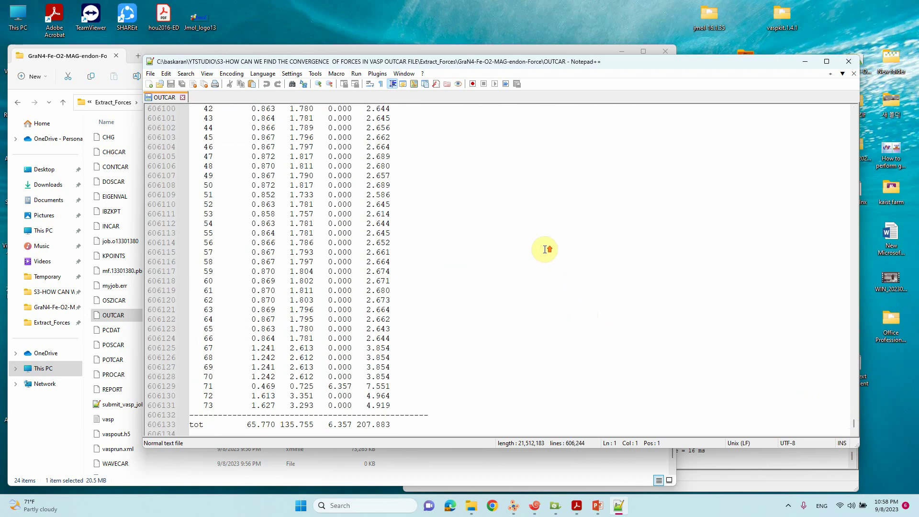
pyautogui.scroll(10, 545, 248)
pyautogui.scroll(15, 540, 243)
pyautogui.scroll(10, 540, 243)
pyautogui.scroll(5, 503, 272)
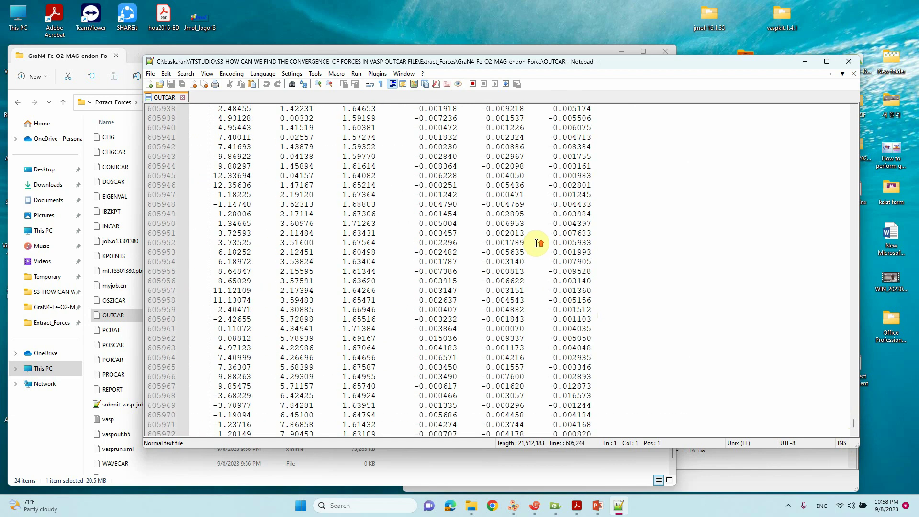
pyautogui.scroll(15, 489, 287)
pyautogui.scroll(-1, 475, 294)
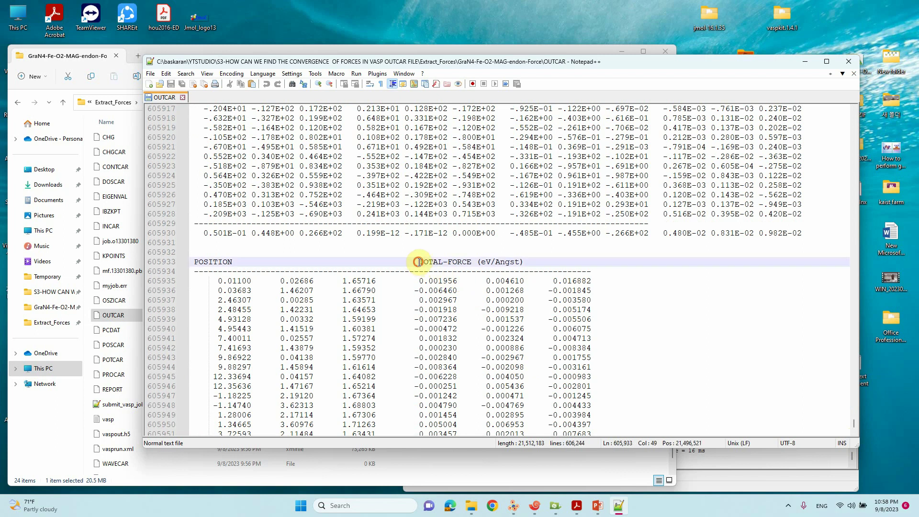
pyautogui.moveTo(419, 262); pyautogui.dragTo(525, 262)
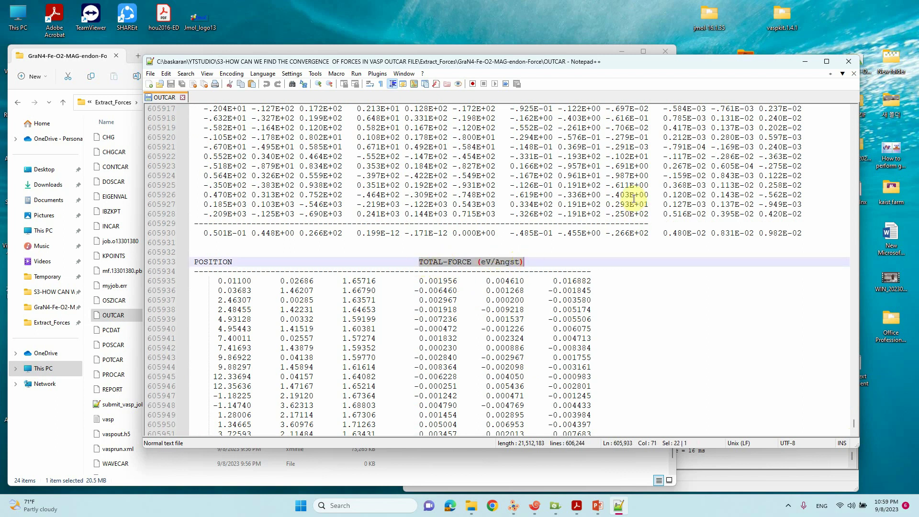
# - Find the first TOTAL-FORCE (eV/Angst) match near line 13756, then maximize Notepad++
pyautogui.hotkey('ctrl', 'f')
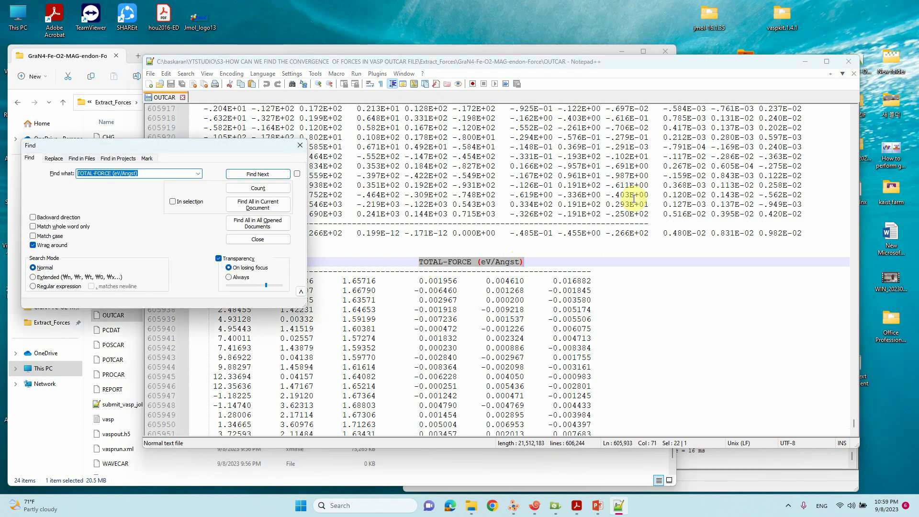
pyautogui.click(257, 173)
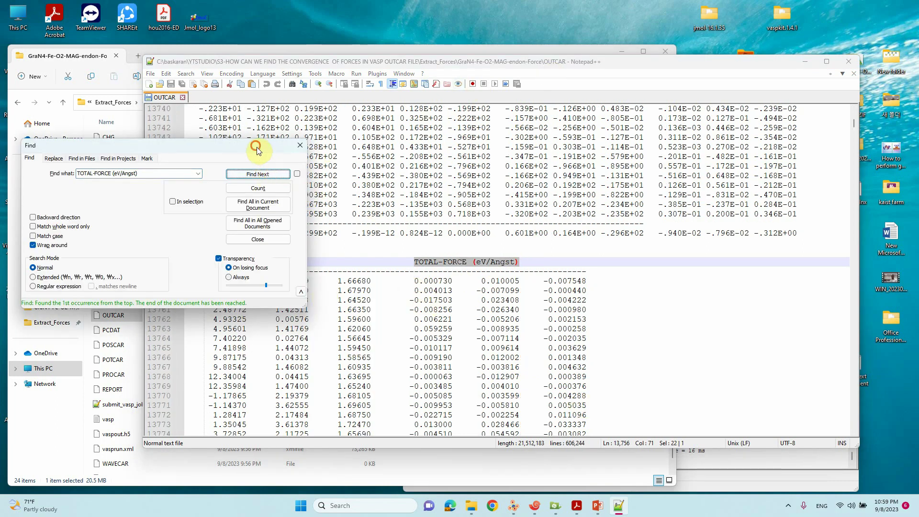
pyautogui.moveTo(257, 147); pyautogui.dragTo(829, 148)
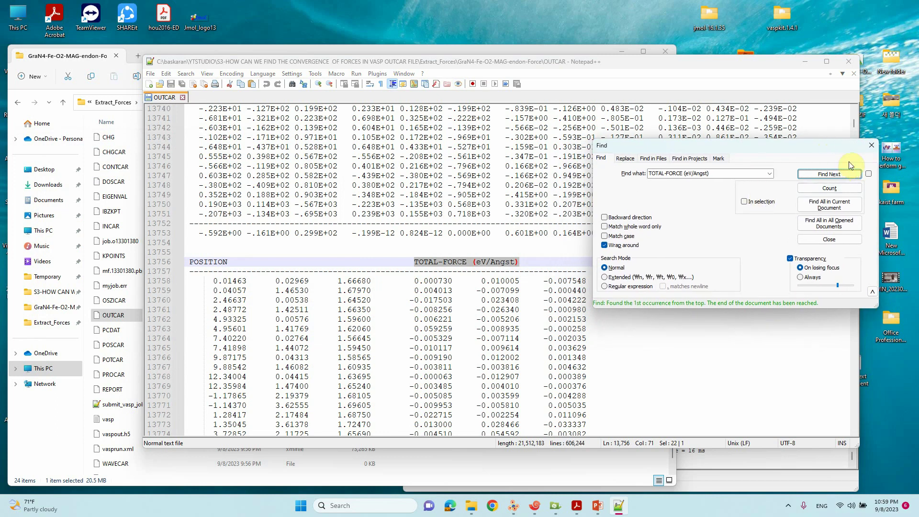
pyautogui.click(869, 148)
pyautogui.doubleClick(822, 64)
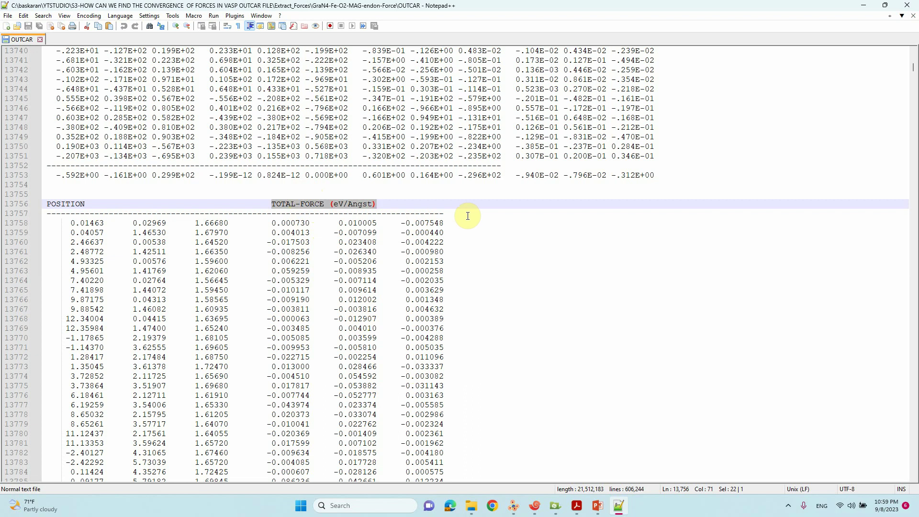
pyautogui.scroll(-7, 295, 232)
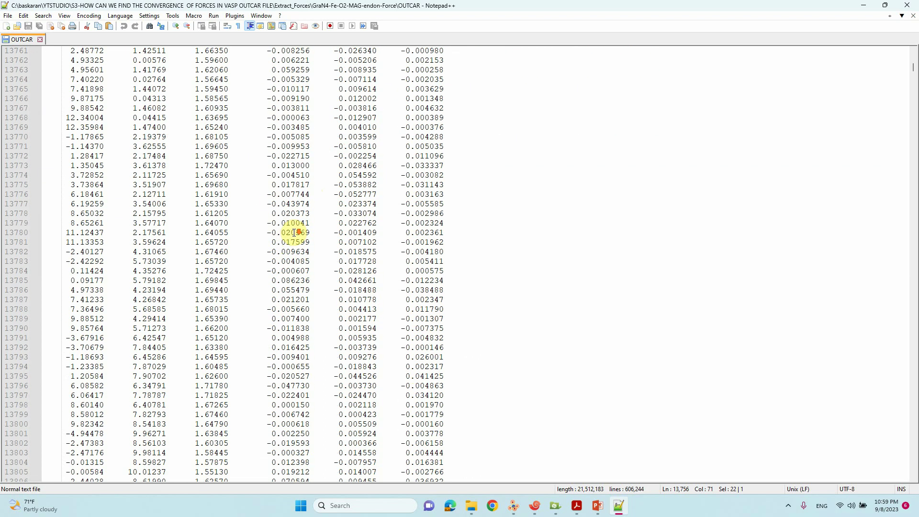
pyautogui.scroll(-7, 295, 233)
pyautogui.scroll(-6, 295, 233)
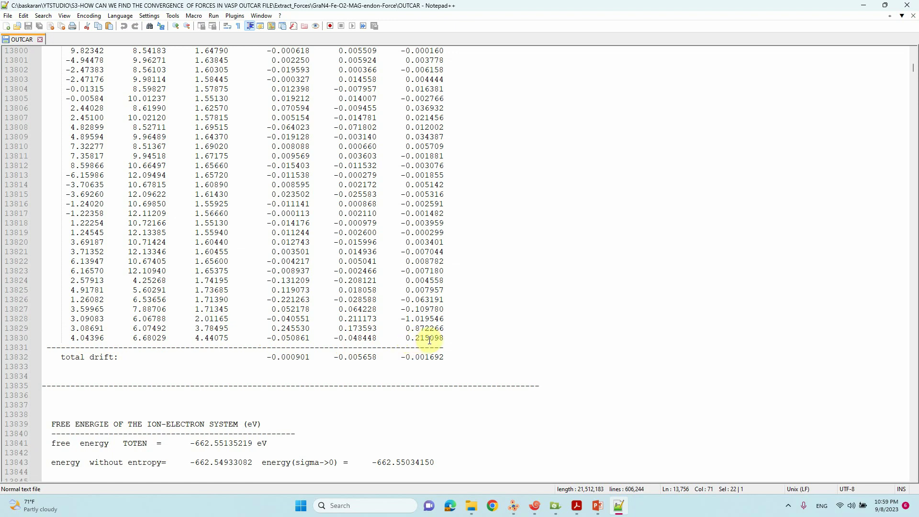
# - Open INCAR in Notepad++ and highlight the EDIFFG = -0.02 force criterion
pyautogui.doubleClick(333, 10)
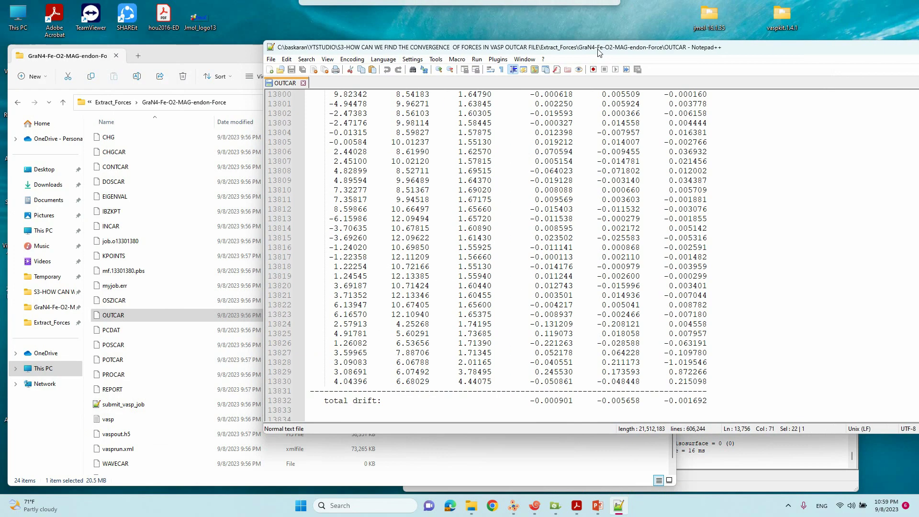
pyautogui.click(115, 227)
pyautogui.doubleClick(115, 227)
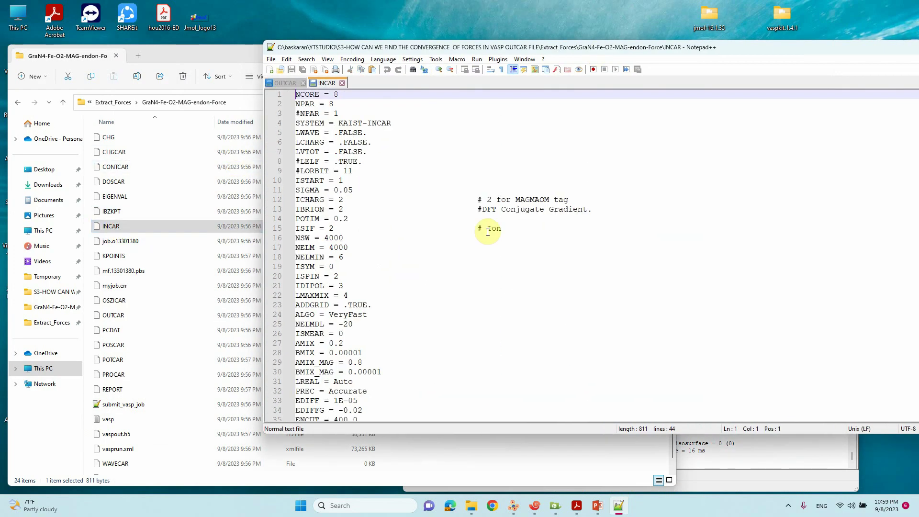
pyautogui.scroll(-6, 449, 205)
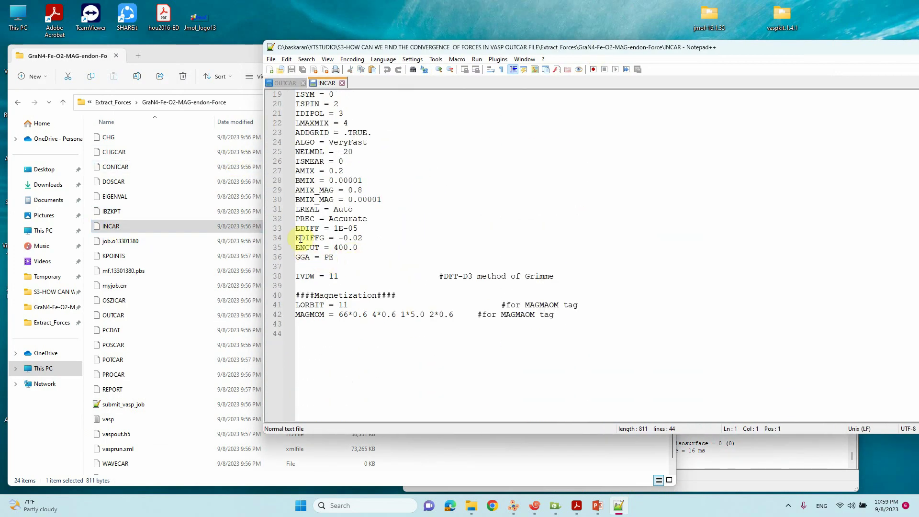
pyautogui.moveTo(296, 237); pyautogui.dragTo(368, 238)
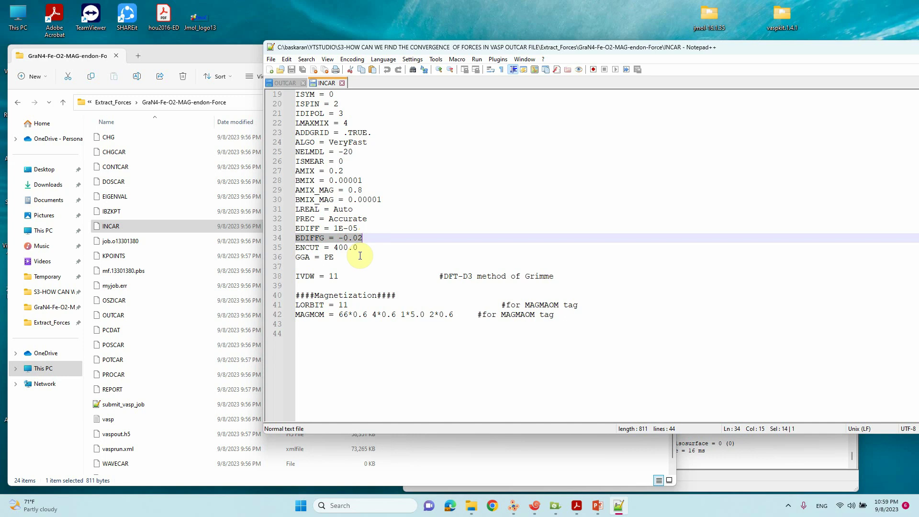
# - Minimize Notepad++ and Explorer, restore Notepad++, and switch back to the OUTCAR tab
pyautogui.moveTo(811, 48); pyautogui.dragTo(789, 55)
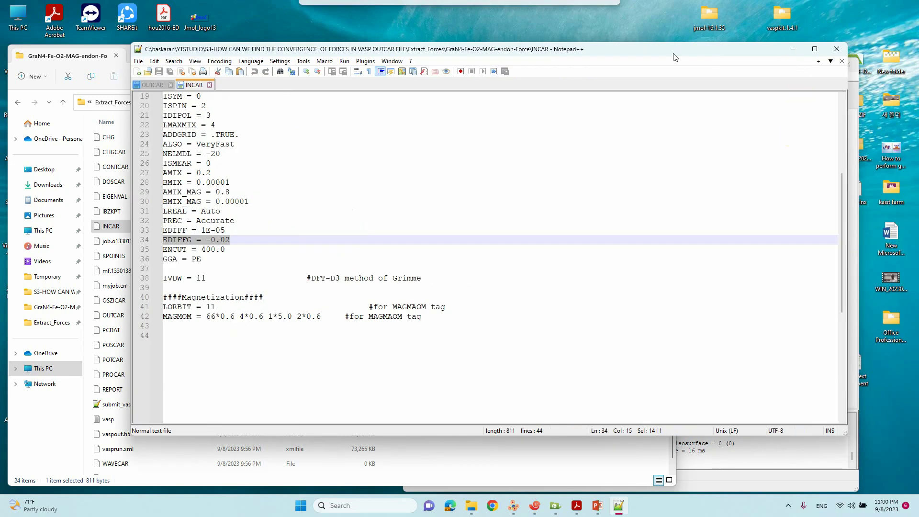
pyautogui.click(788, 52)
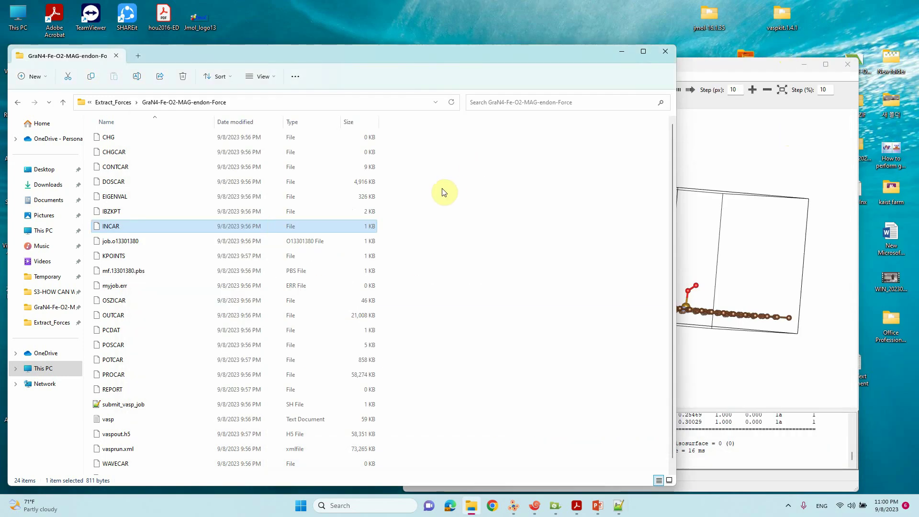
pyautogui.click(622, 49)
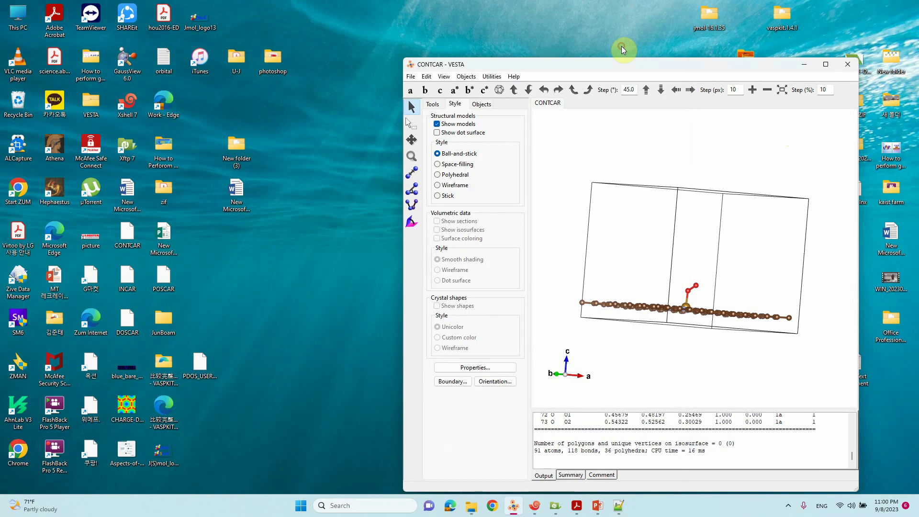
pyautogui.click(618, 506)
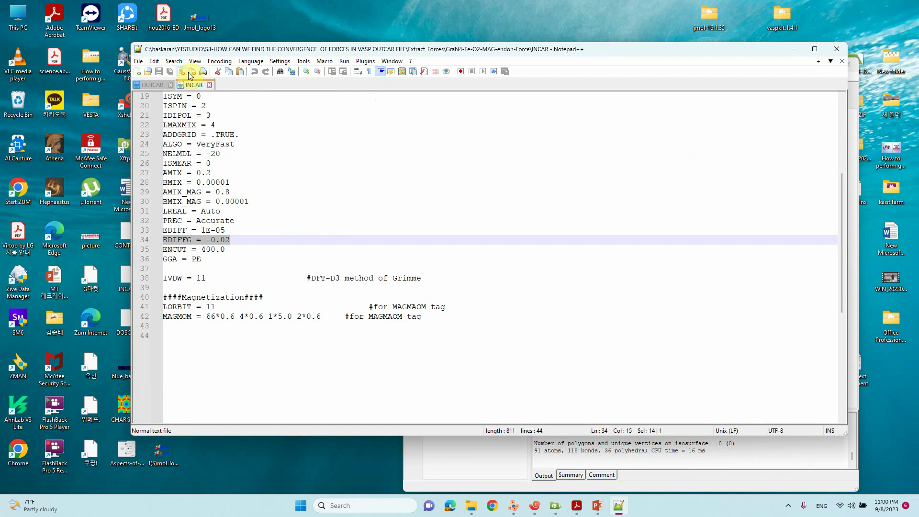
pyautogui.click(152, 85)
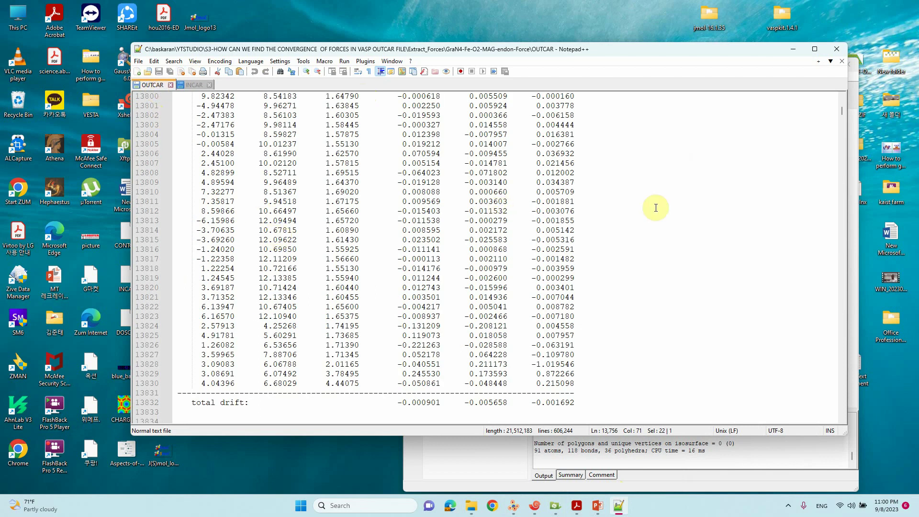
# - Jump to the next TOTAL-FORCE (eV/Angst) block near line 25173 and close Find
pyautogui.hotkey('ctrl', 'f')
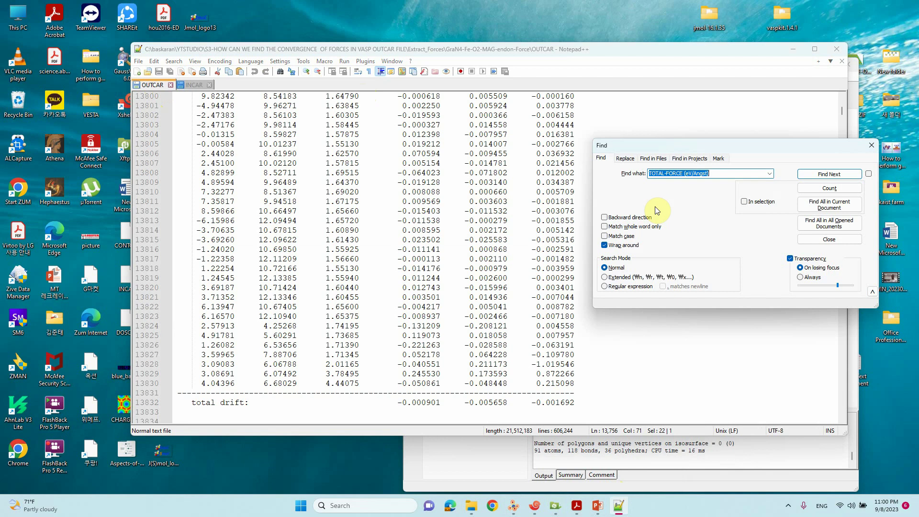
pyautogui.click(829, 174)
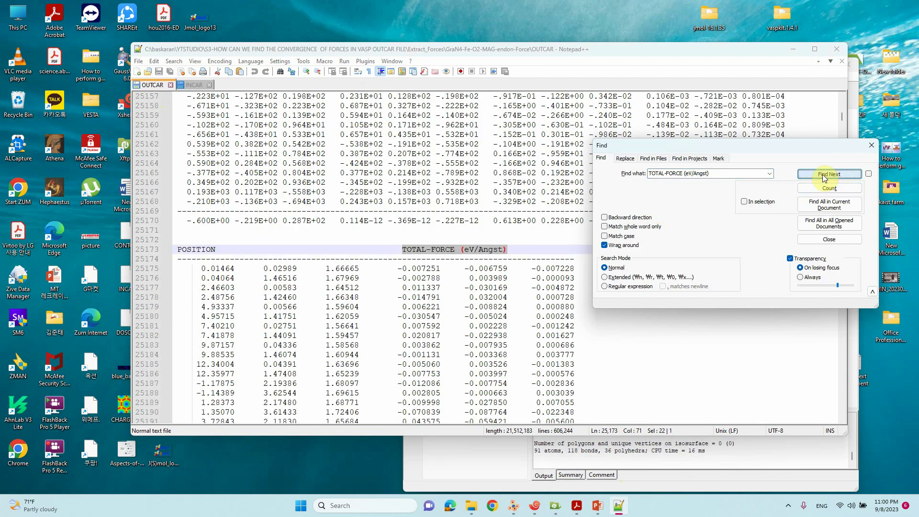
pyautogui.moveTo(818, 147); pyautogui.dragTo(284, 122)
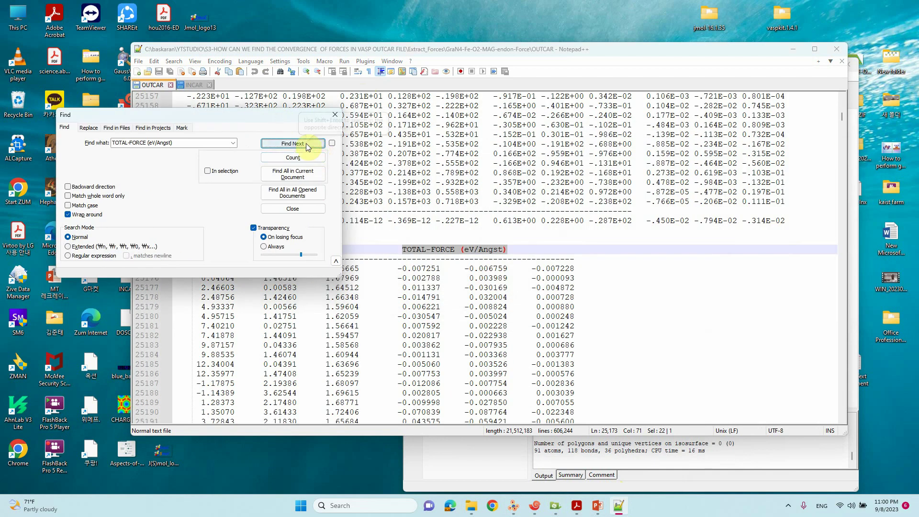
pyautogui.click(335, 115)
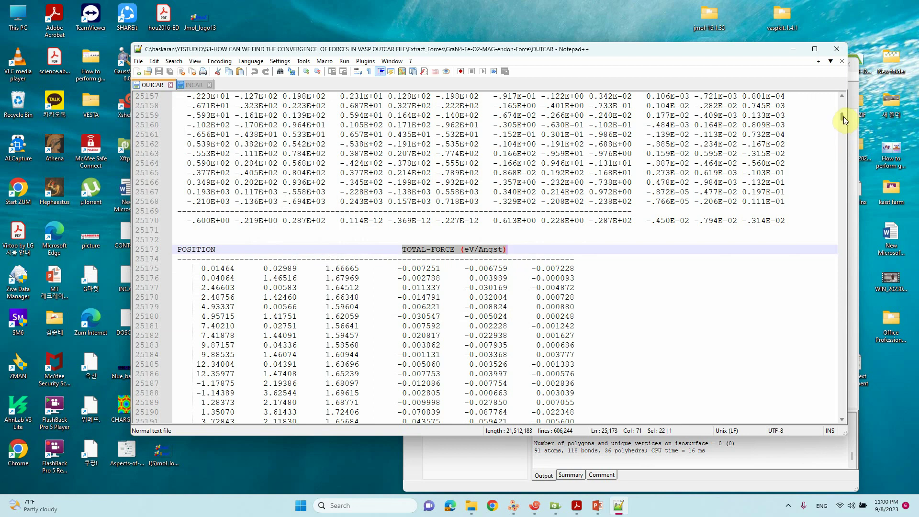
pyautogui.moveTo(843, 118)
pyautogui.mouseDown()
pyautogui.moveTo(850, 308)
pyautogui.moveTo(843, 419)
pyautogui.mouseUp()
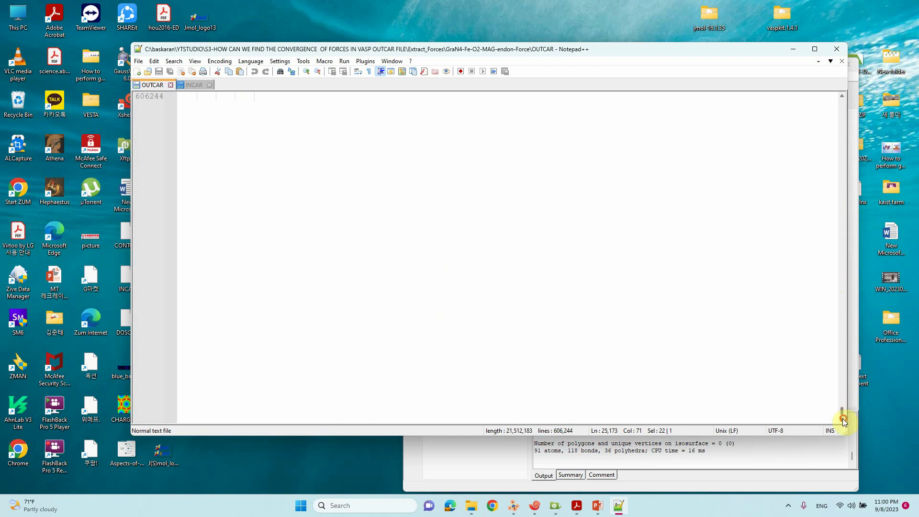
pyautogui.scroll(5, 517, 311)
pyautogui.scroll(5, 517, 312)
pyautogui.scroll(5, 517, 311)
pyautogui.scroll(5, 517, 311)
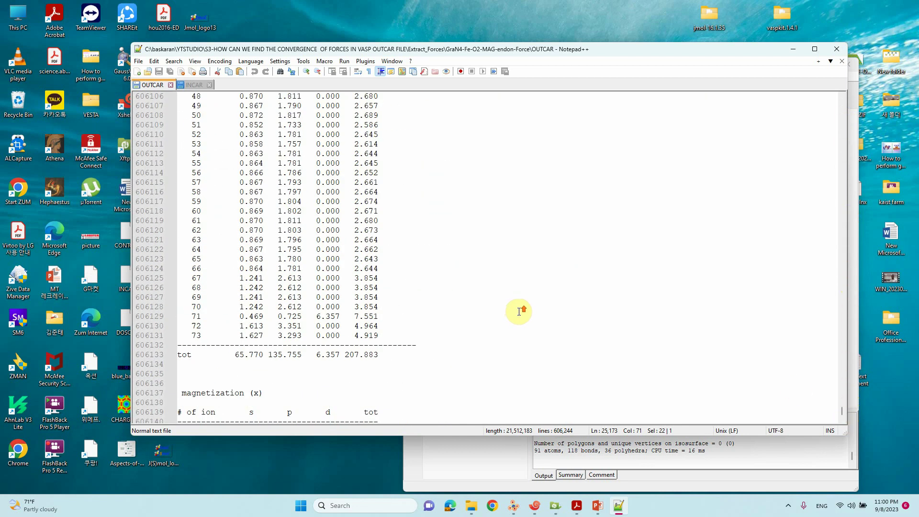
pyautogui.scroll(5, 517, 311)
pyautogui.scroll(5, 518, 312)
pyautogui.scroll(3, 521, 311)
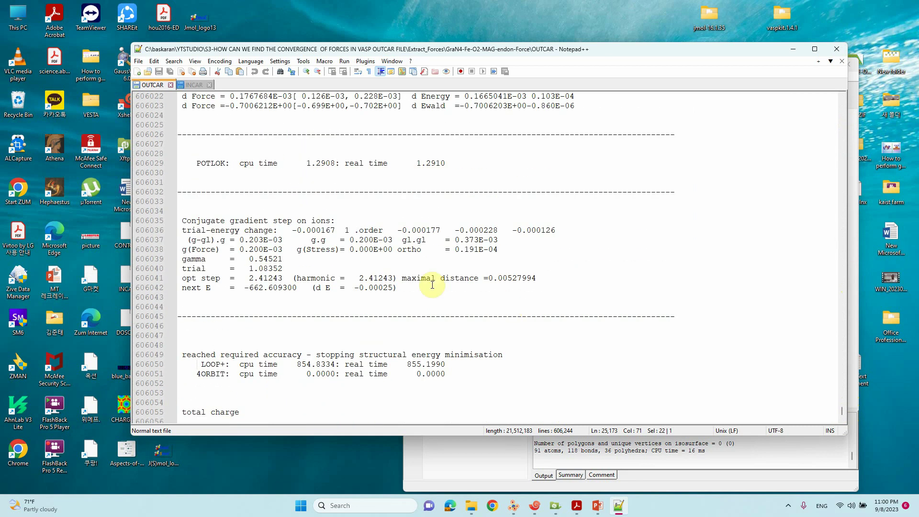
# - Highlight 'reached required accuracy - stopping structural energy minimisation' near line 606049
pyautogui.click(182, 356)
pyautogui.moveTo(182, 356); pyautogui.dragTo(500, 354)
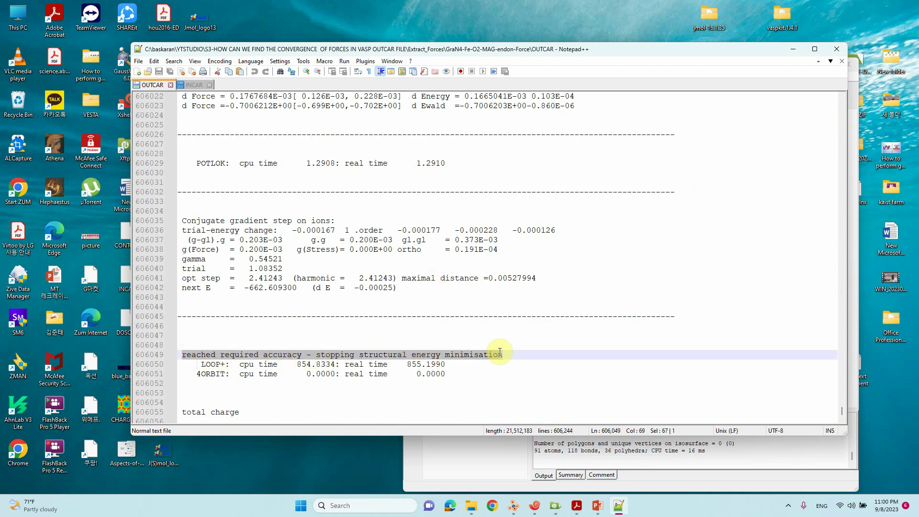
pyautogui.scroll(9, 500, 354)
pyautogui.scroll(-4, 503, 339)
pyautogui.scroll(4, 502, 339)
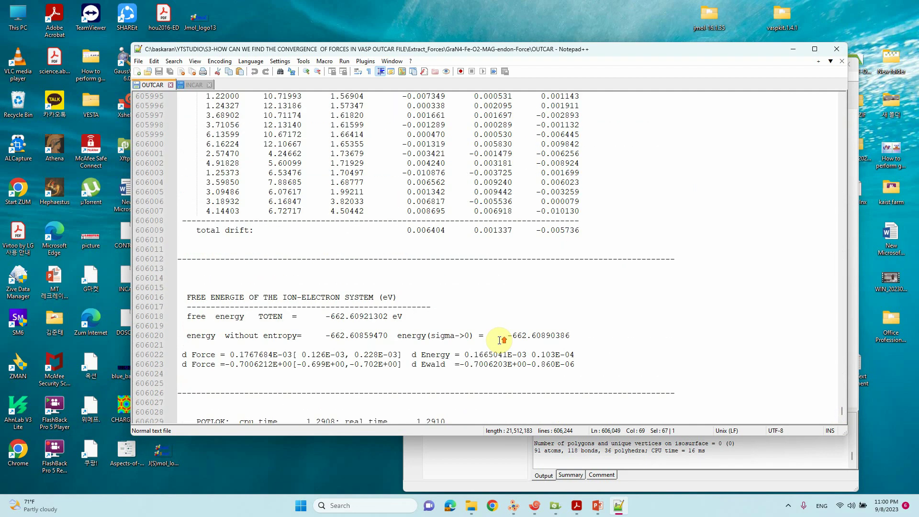
pyautogui.scroll(4, 502, 340)
pyautogui.scroll(3, 502, 339)
pyautogui.scroll(3, 502, 338)
pyautogui.scroll(4, 502, 339)
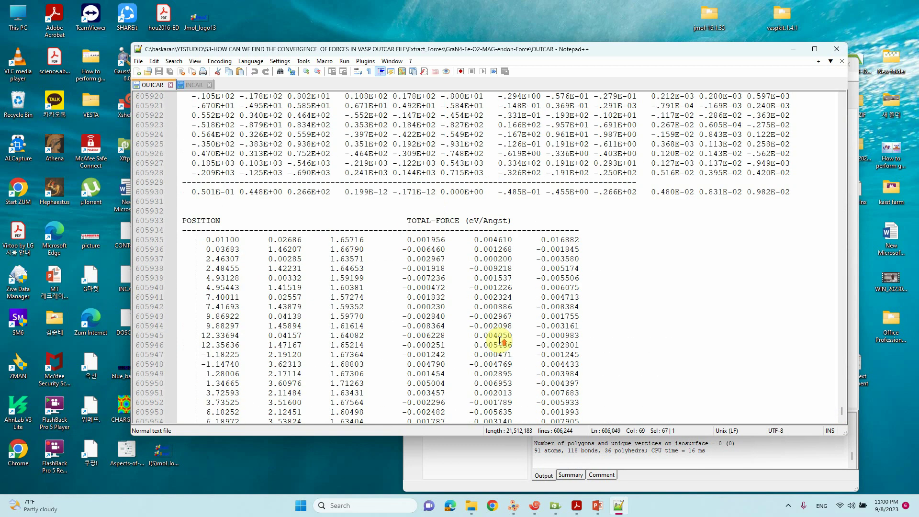
pyautogui.scroll(2, 503, 343)
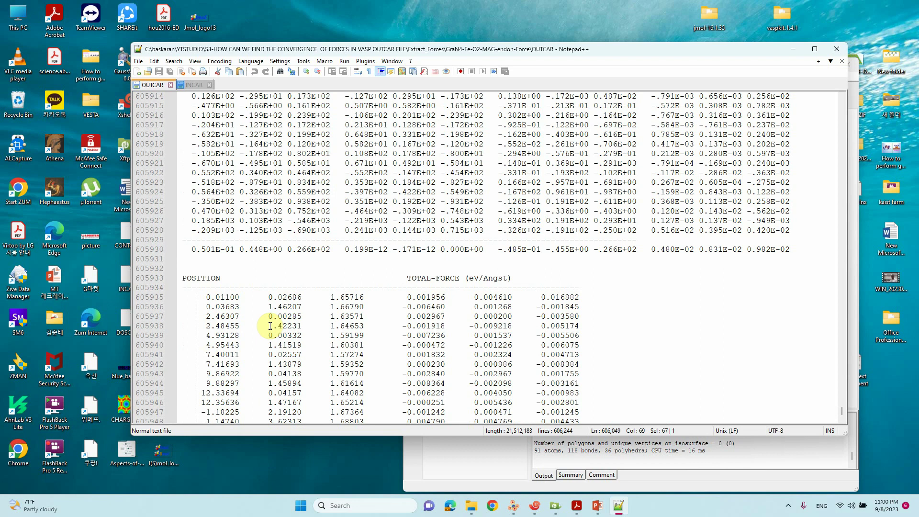
pyautogui.scroll(-8, 273, 327)
pyautogui.scroll(5, 351, 381)
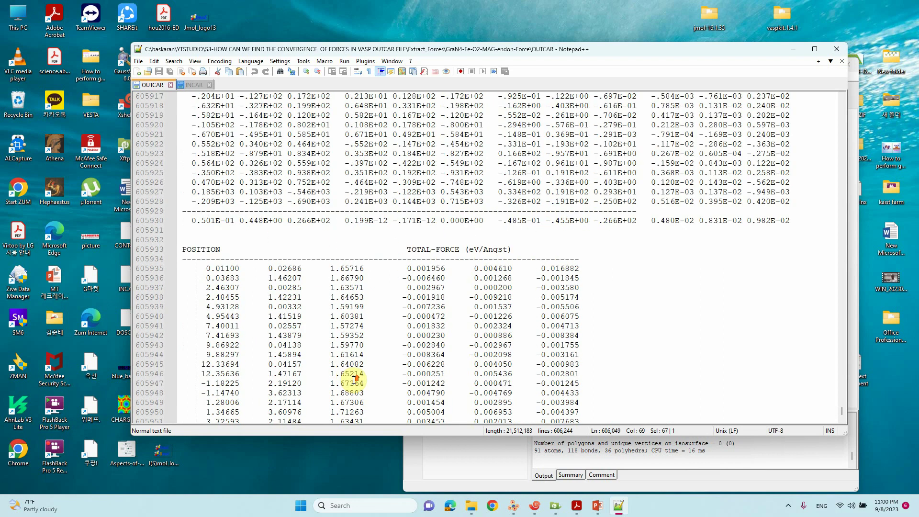
pyautogui.scroll(4, 351, 381)
# - Mark the final TOTAL-FORCE heading near line 605933, ending at drift 0.006404, 0.001337, -0.005736
pyautogui.click(407, 306)
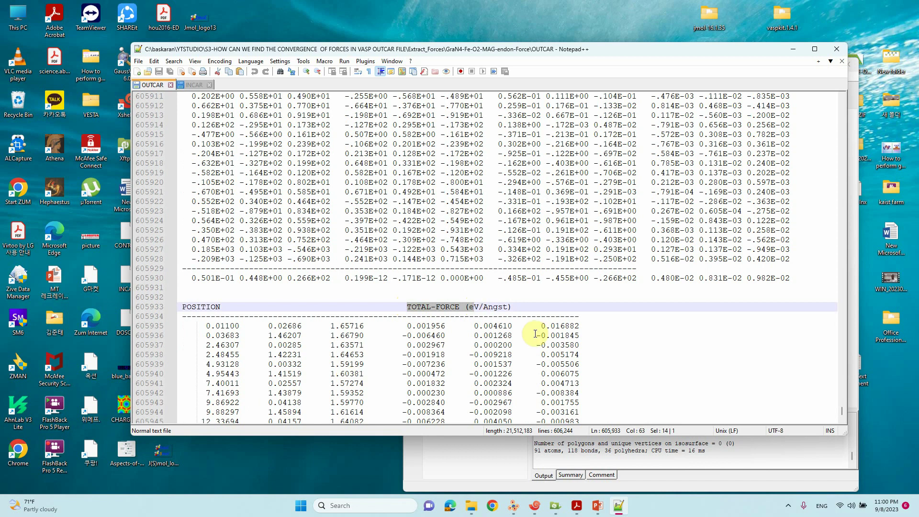
pyautogui.scroll(-6, 536, 334)
pyautogui.scroll(-5, 546, 223)
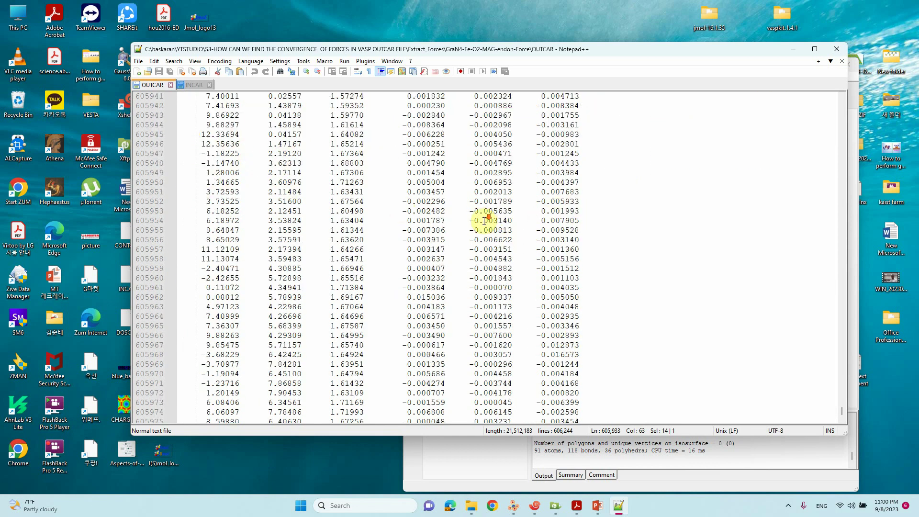
pyautogui.scroll(-5, 474, 237)
pyautogui.scroll(-4, 459, 241)
pyautogui.scroll(5, 458, 245)
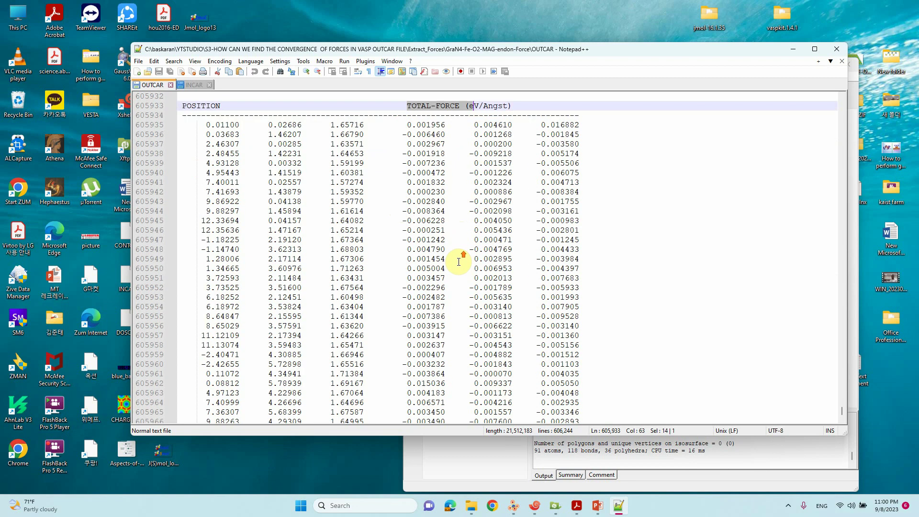
pyautogui.scroll(-5, 449, 252)
pyautogui.scroll(-4, 442, 259)
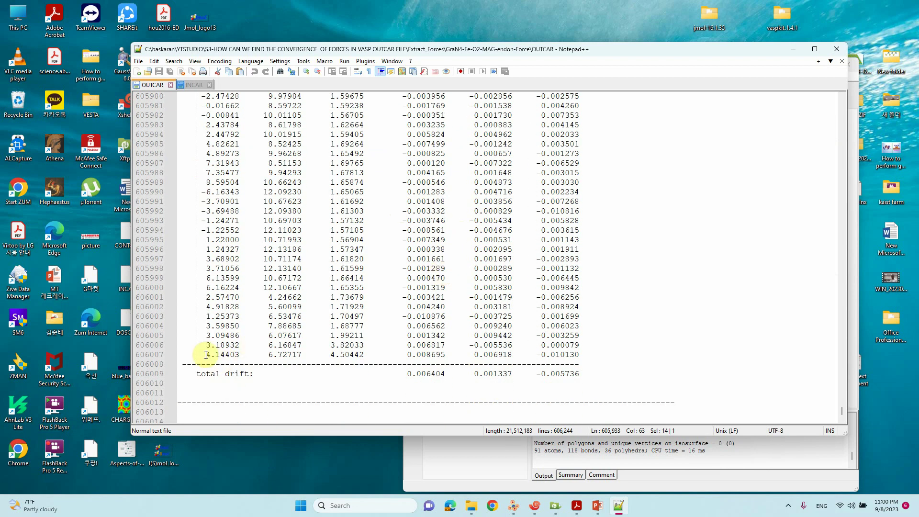
# - Highlight the last atom's position and force values on line 606007
pyautogui.moveTo(205, 354); pyautogui.dragTo(365, 354)
pyautogui.click(410, 355)
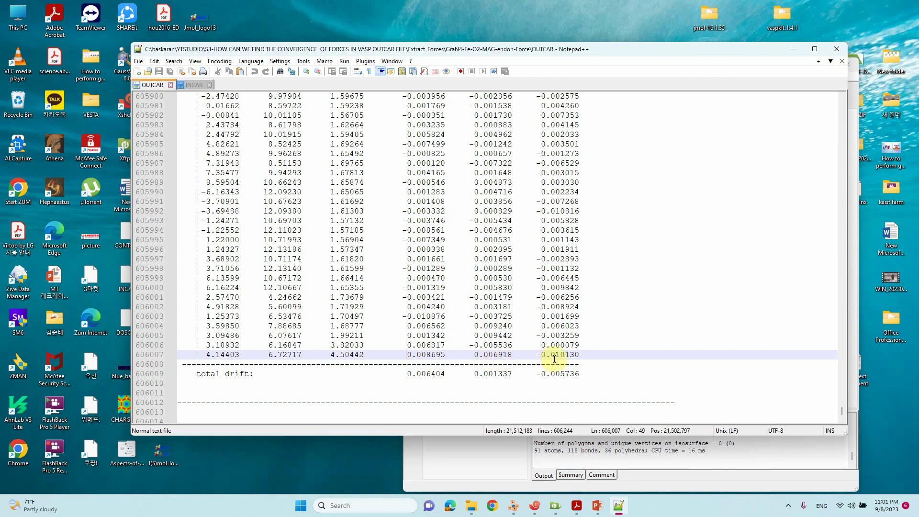
pyautogui.moveTo(588, 355); pyautogui.dragTo(394, 355)
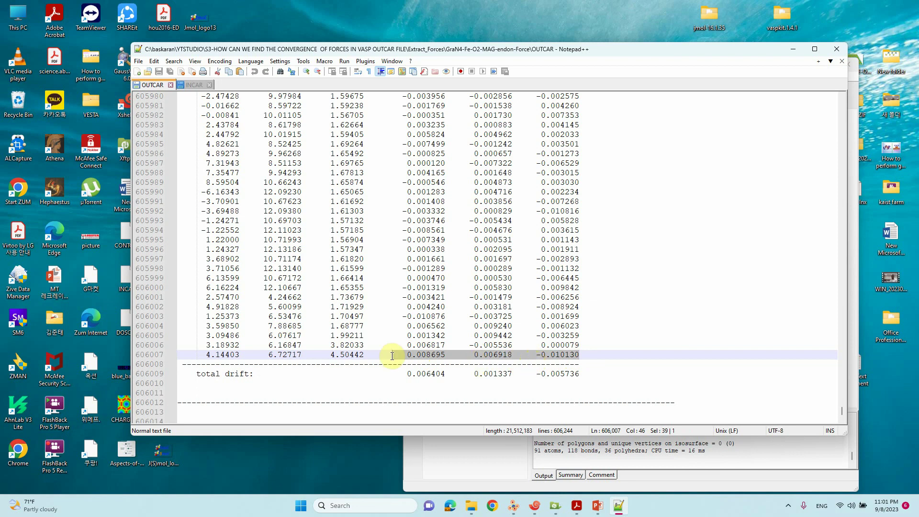
pyautogui.scroll(5, 460, 349)
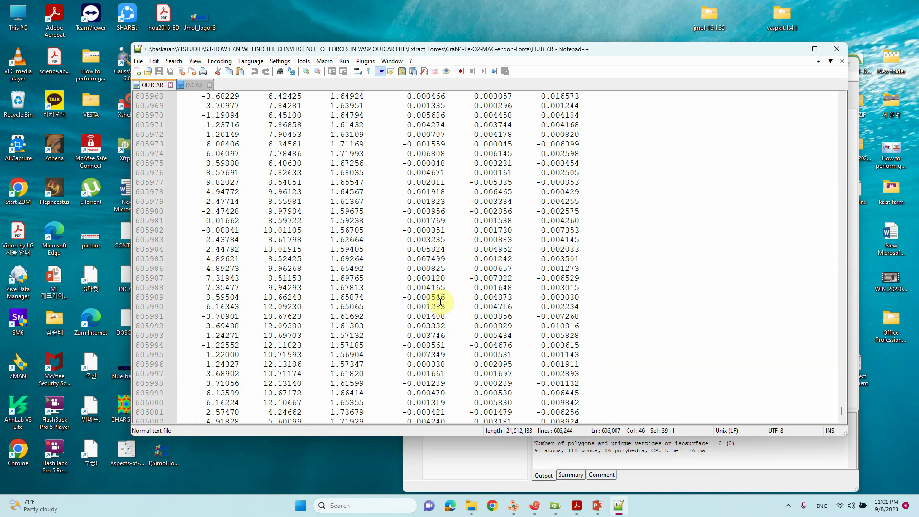
pyautogui.scroll(-5, 440, 305)
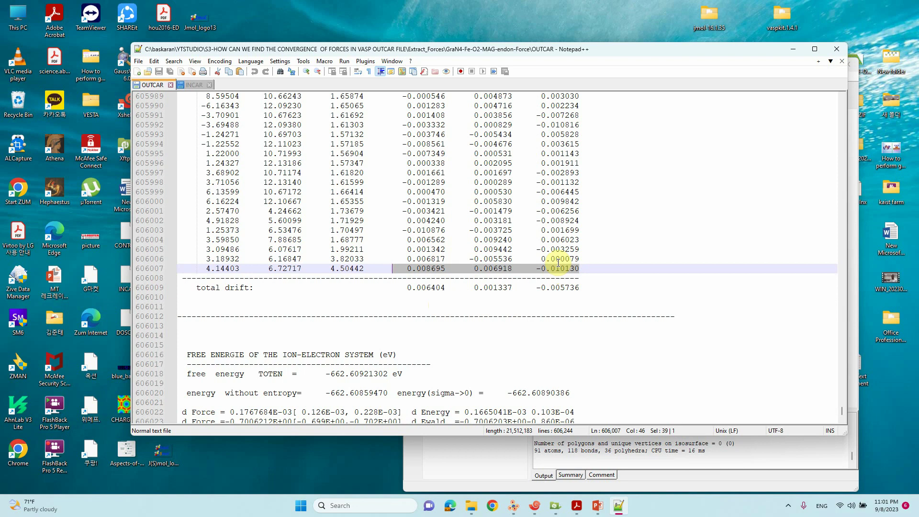
pyautogui.scroll(10, 531, 265)
pyautogui.scroll(10, 532, 258)
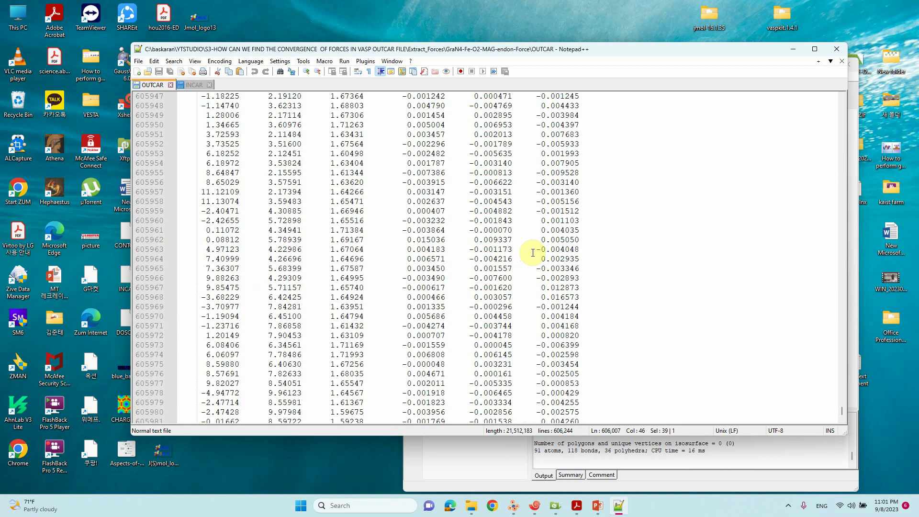
pyautogui.scroll(5, 535, 252)
pyautogui.scroll(8, 539, 250)
pyautogui.scroll(5, 538, 250)
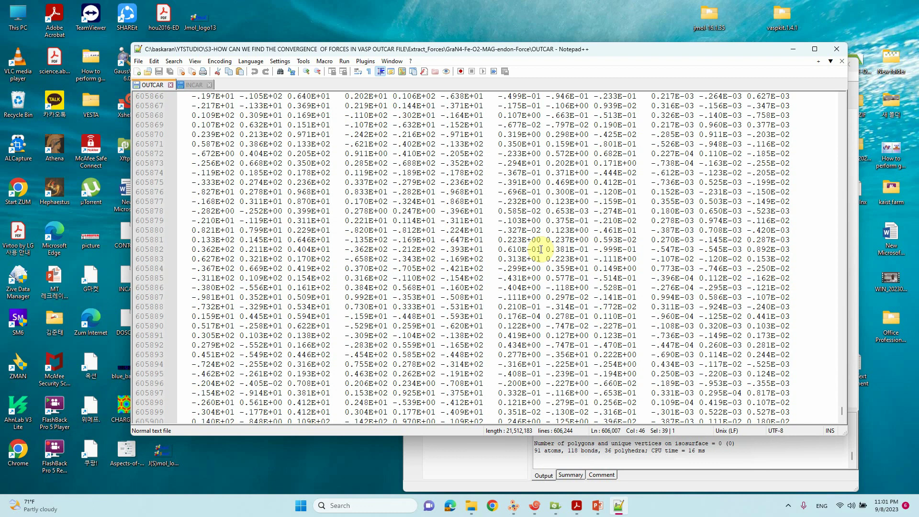
# - Minimize Notepad++, tilt the graphene model in VESTA, then minimize VESTA
pyautogui.click(798, 50)
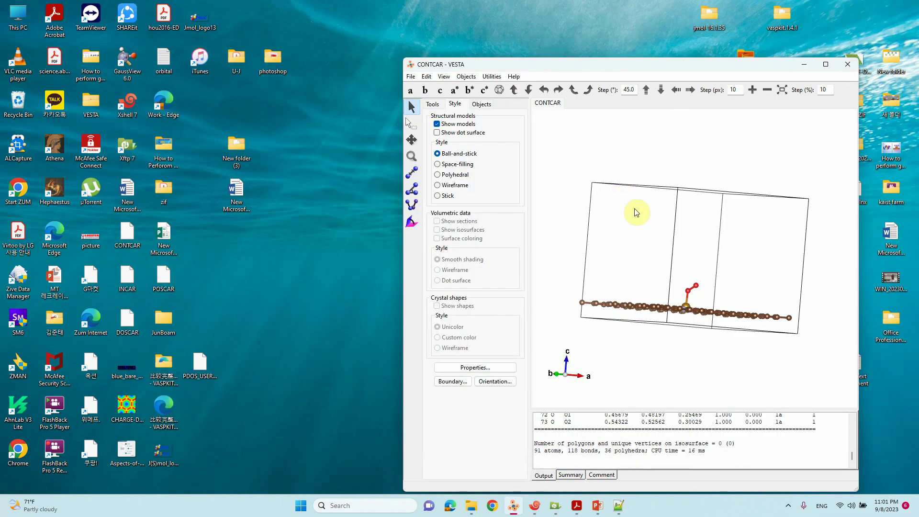
pyautogui.moveTo(671, 202); pyautogui.dragTo(677, 244)
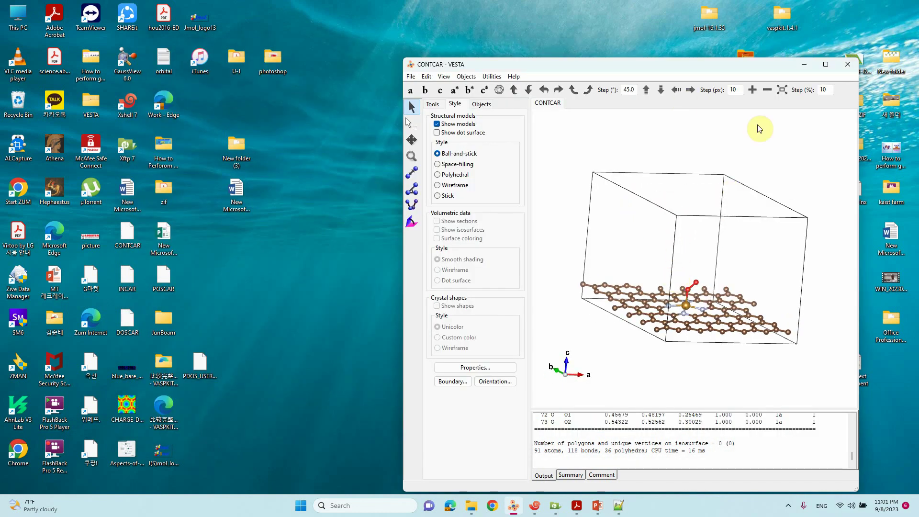
pyautogui.click(804, 65)
pyautogui.click(75, 184)
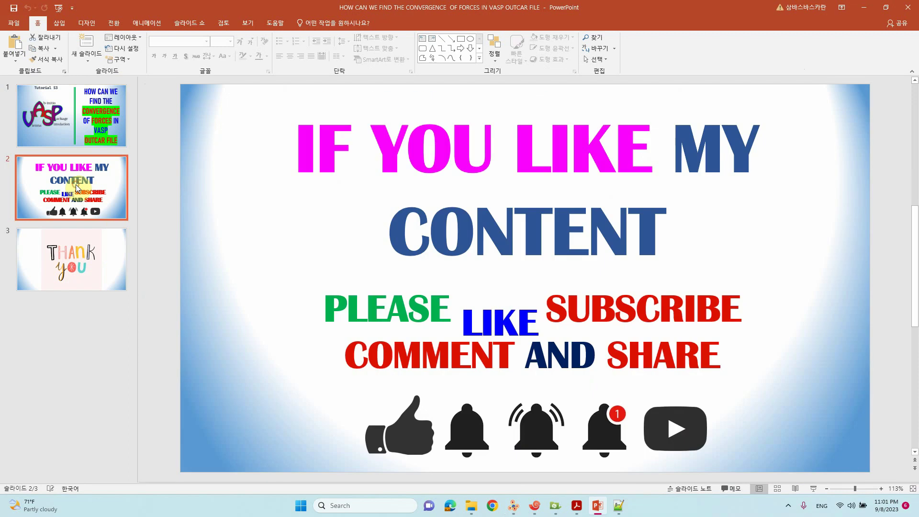